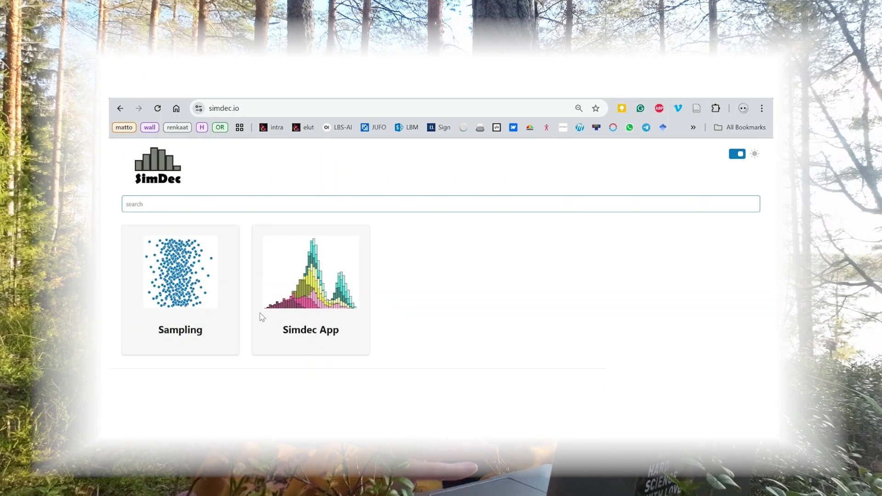
- Open the Simdec App dashboard from the SimDec site
{"action": "left_click", "coordinate": [324, 304]}
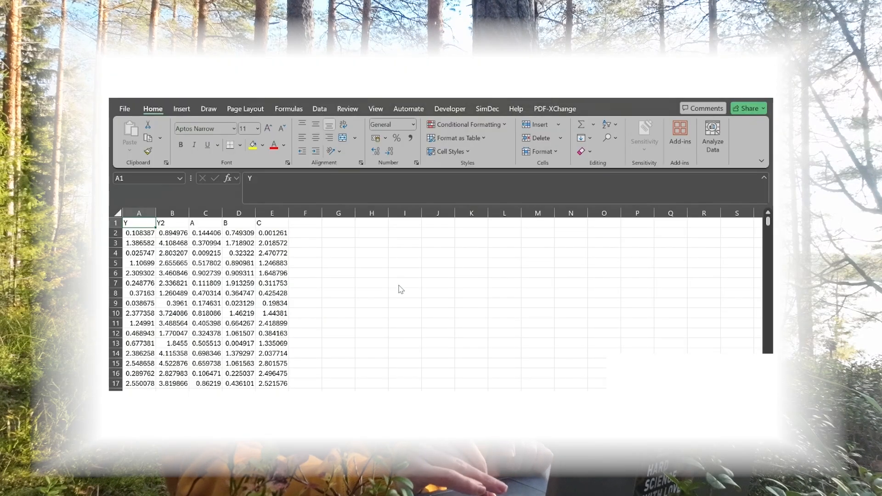
- Switch to the Excel data sheet and examine the output columns Y and Y2, the input columns A to C, and the header row
{"action": "left_click", "coordinate": [401, 286]}
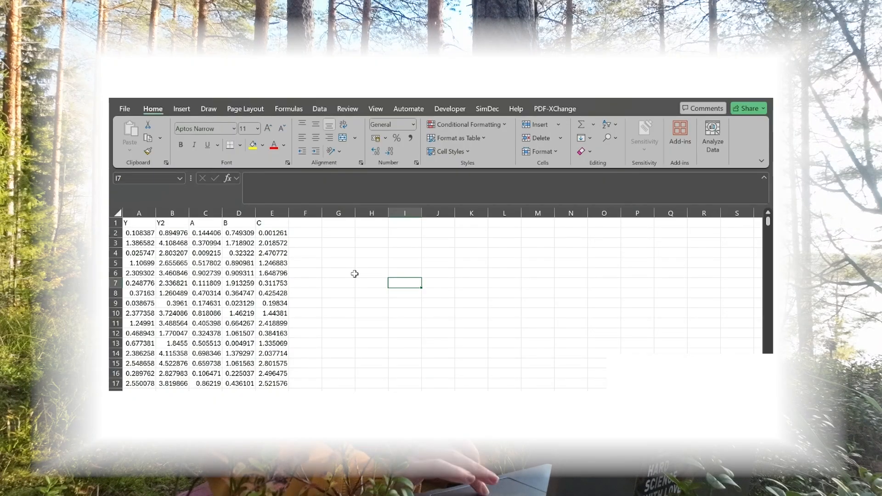
{"action": "left_click_drag", "start_coordinate": [131, 212], "coordinate": [270, 204]}
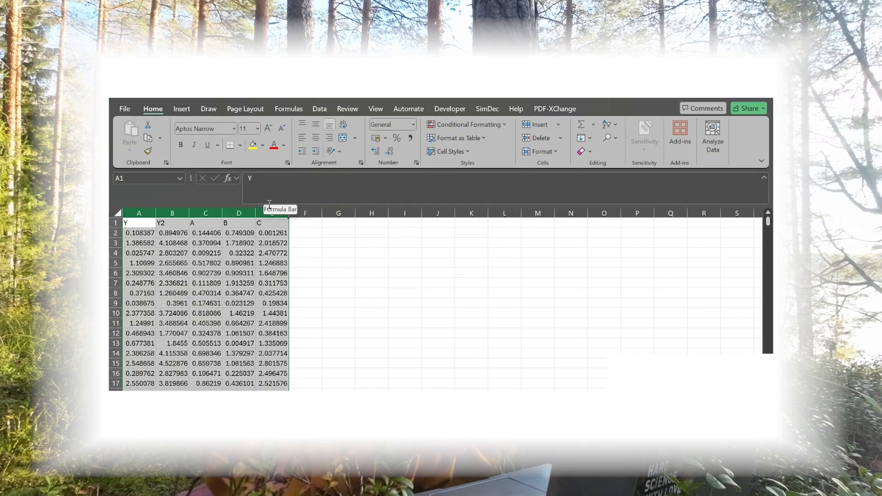
{"action": "left_click_drag", "start_coordinate": [152, 212], "coordinate": [166, 210]}
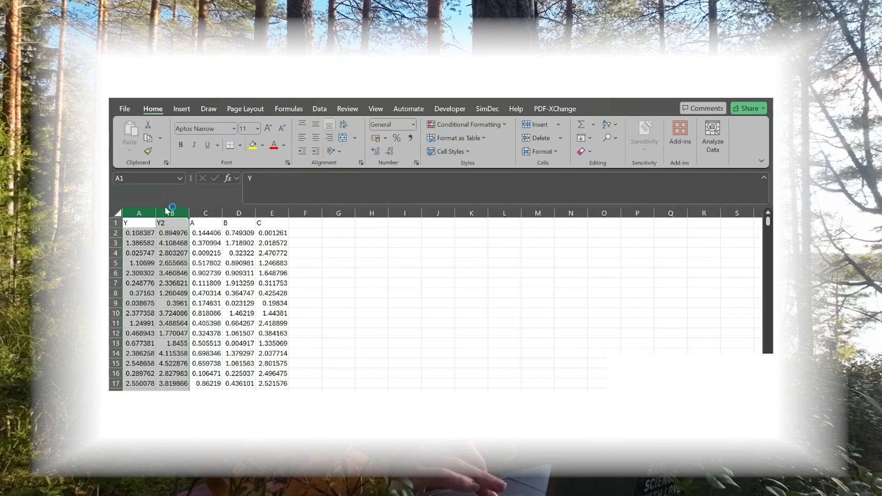
{"action": "left_click_drag", "start_coordinate": [205, 212], "coordinate": [263, 212]}
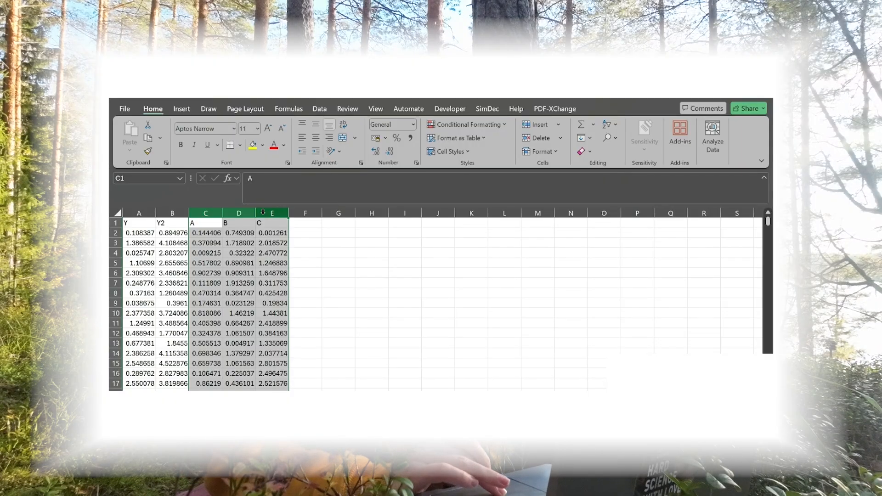
{"action": "left_click", "coordinate": [116, 224]}
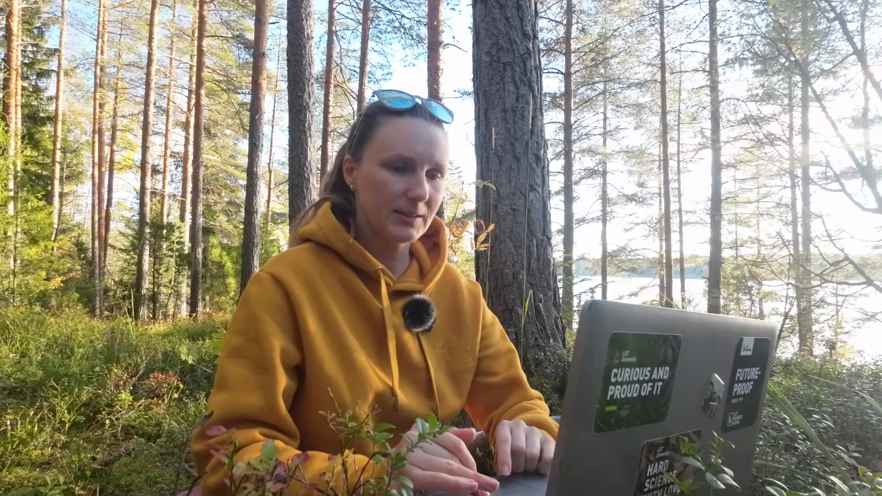
- Load ABC.csv from the Desktop as the data file in the Simulation Decomposition Dashboard
{"action": "left_click", "coordinate": [445, 365]}
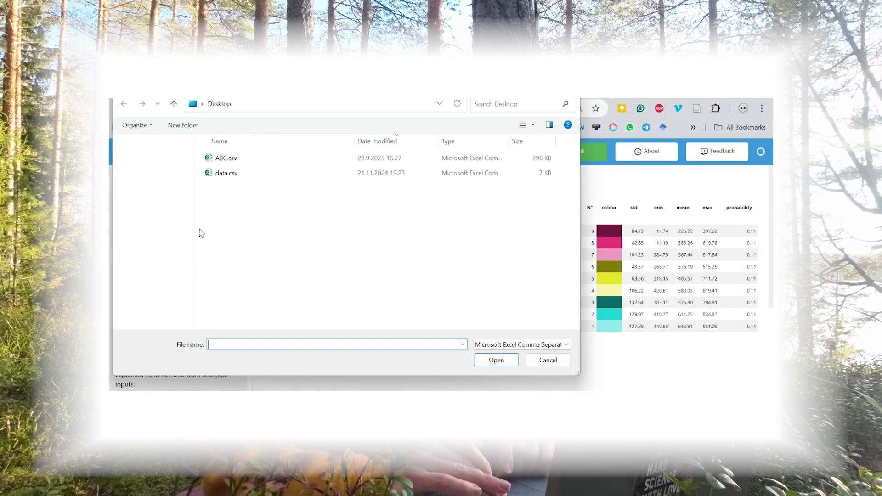
{"action": "left_click", "coordinate": [223, 164]}
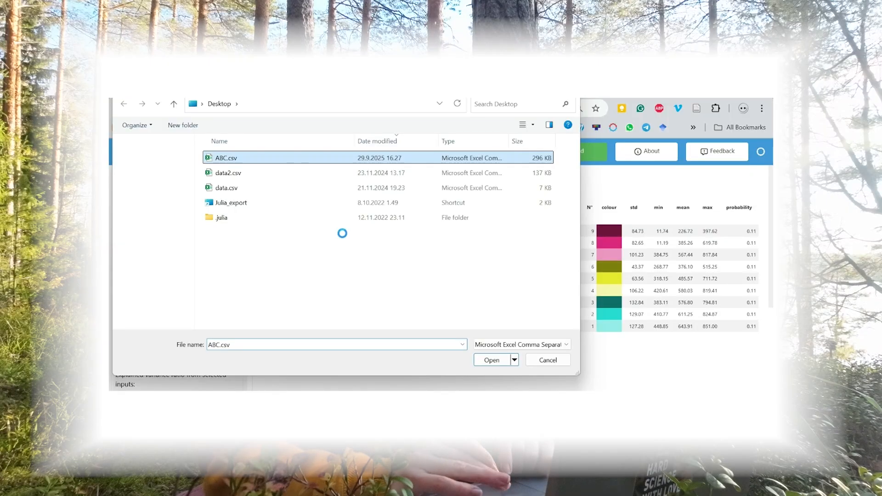
{"action": "left_click", "coordinate": [491, 360]}
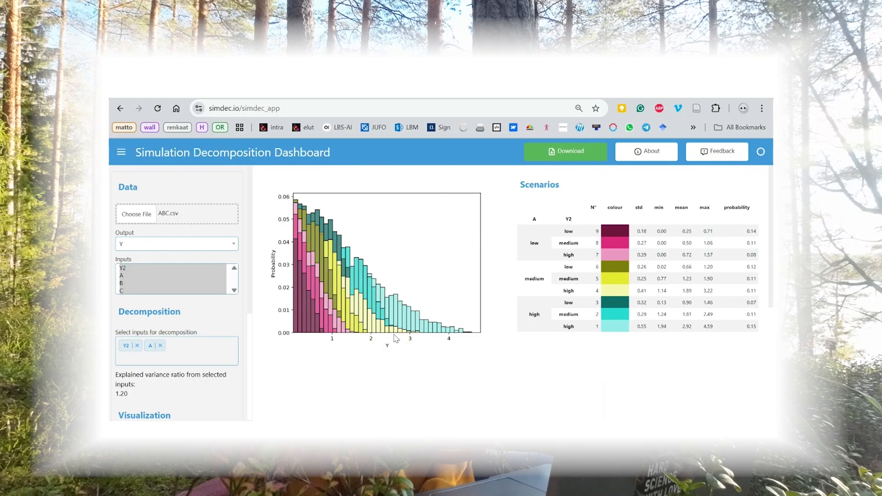
- Choose Y as the output and restrict the inputs to A, B and C, leaving out Y2
{"action": "left_click", "coordinate": [203, 246]}
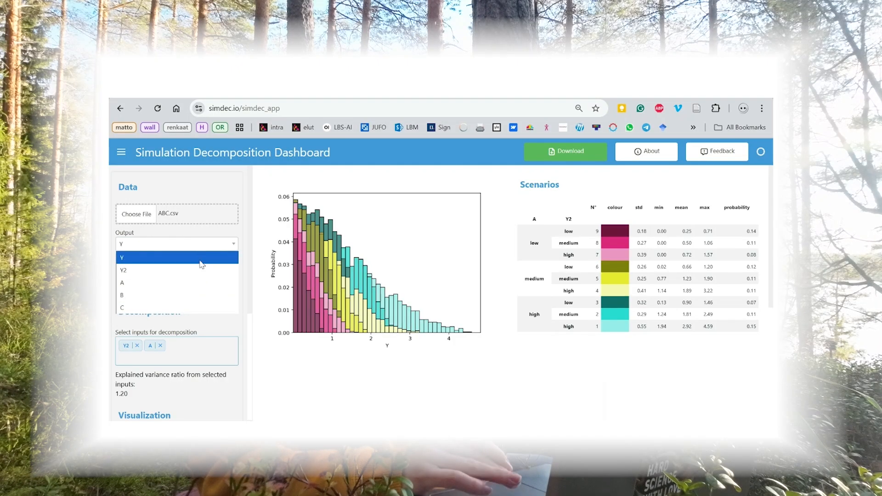
{"action": "left_click", "coordinate": [199, 253]}
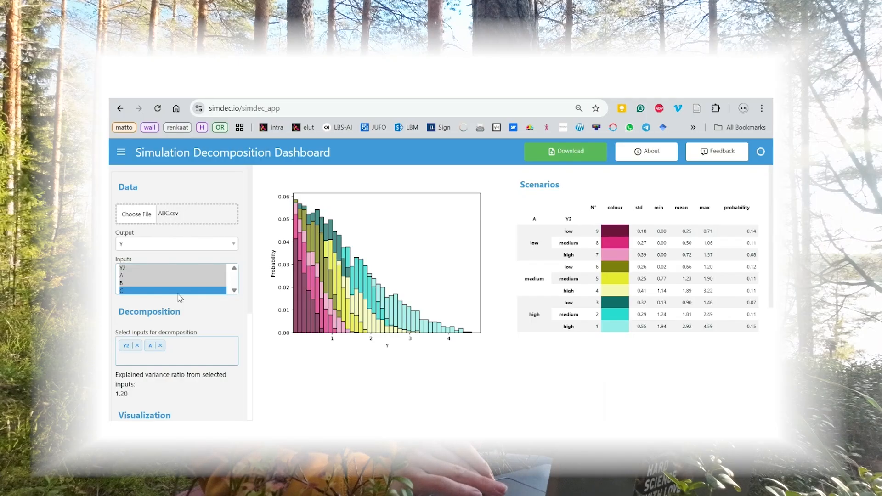
{"action": "left_click", "coordinate": [186, 268], "text": "ctrl"}
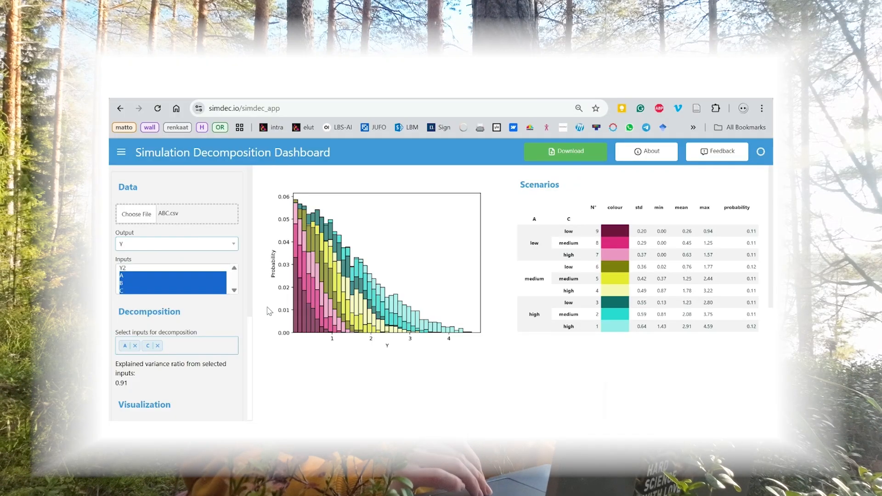
- Examine the sensitivity indices of the inputs and the variables used in the Scenarios table
{"action": "scroll", "coordinate": [269, 308], "scroll_direction": "down", "scroll_amount": 3}
{"action": "scroll", "coordinate": [268, 309], "scroll_direction": "down", "scroll_amount": 1}
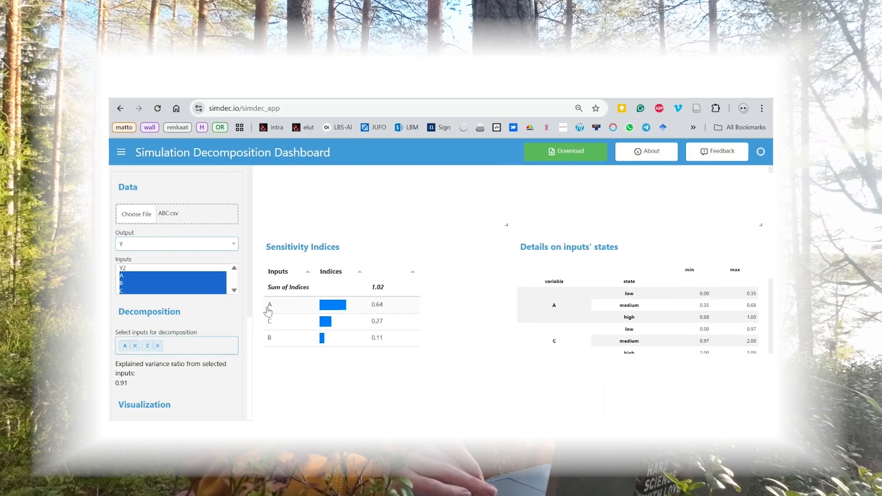
{"action": "scroll", "coordinate": [368, 330], "scroll_direction": "up", "scroll_amount": 3}
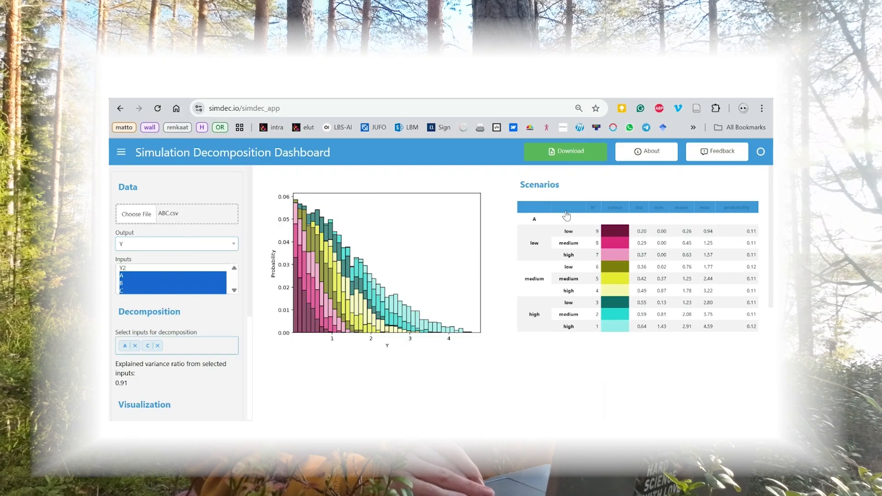
{"action": "left_click", "coordinate": [545, 222]}
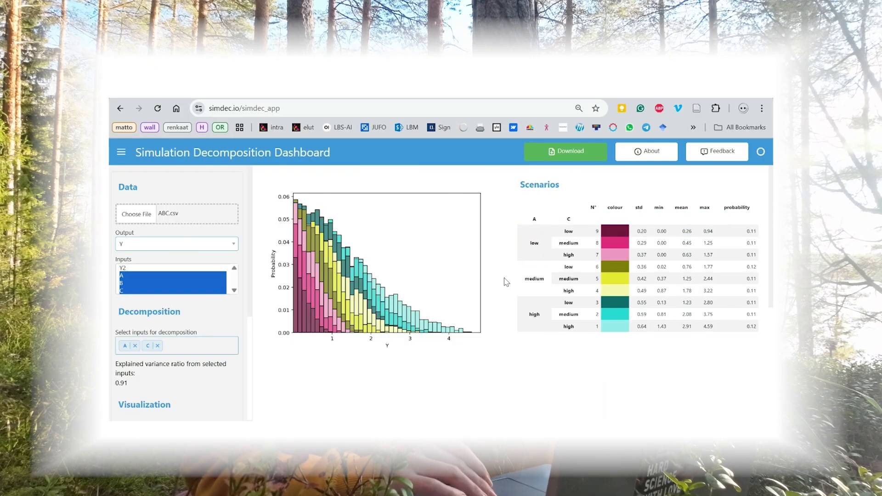
{"action": "scroll", "coordinate": [505, 282], "scroll_direction": "down", "scroll_amount": 5}
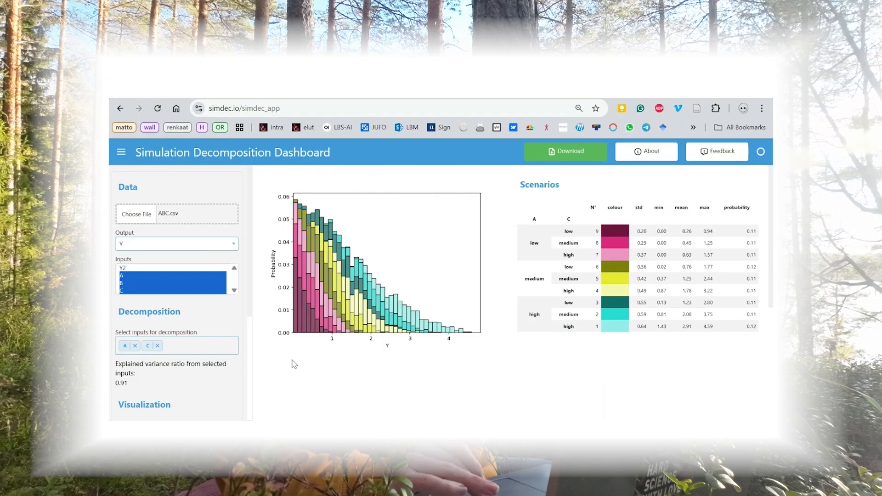
- Decompose the output by B only by adding B and removing A and C, and compare the histogram with the sensitivity indices
{"action": "left_click", "coordinate": [194, 347]}
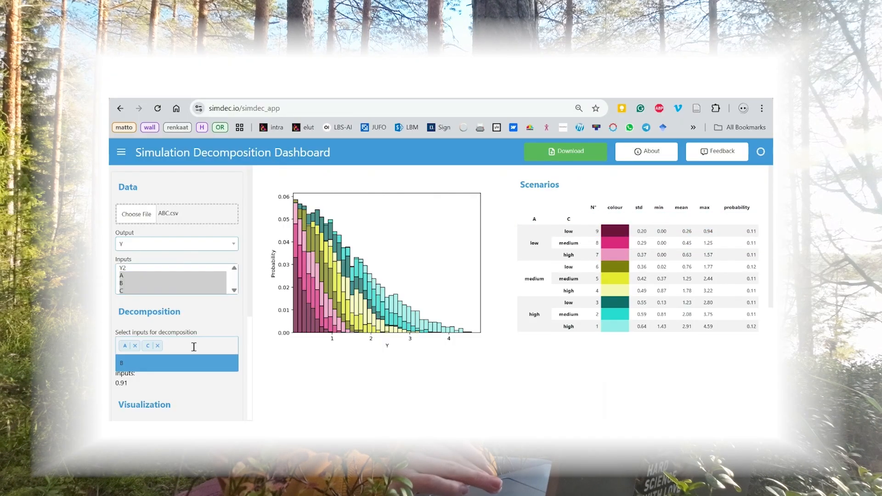
{"action": "left_click", "coordinate": [161, 365]}
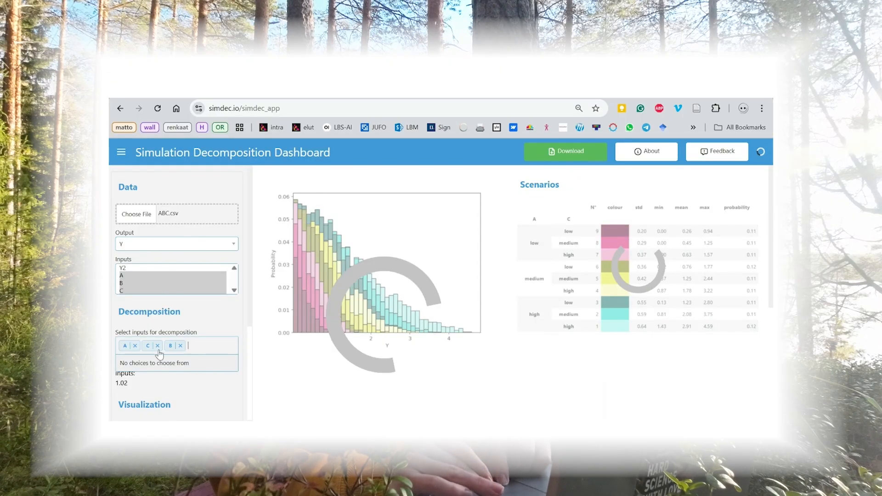
{"action": "left_click", "coordinate": [135, 346]}
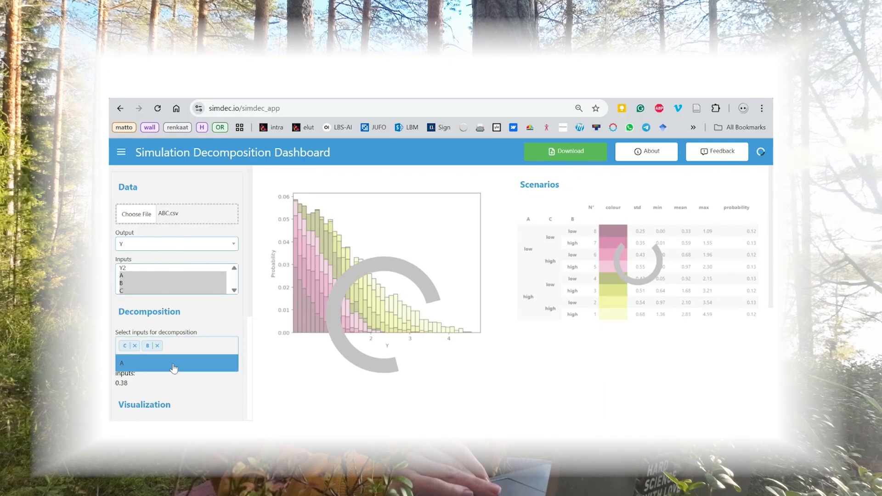
{"action": "left_click", "coordinate": [135, 347]}
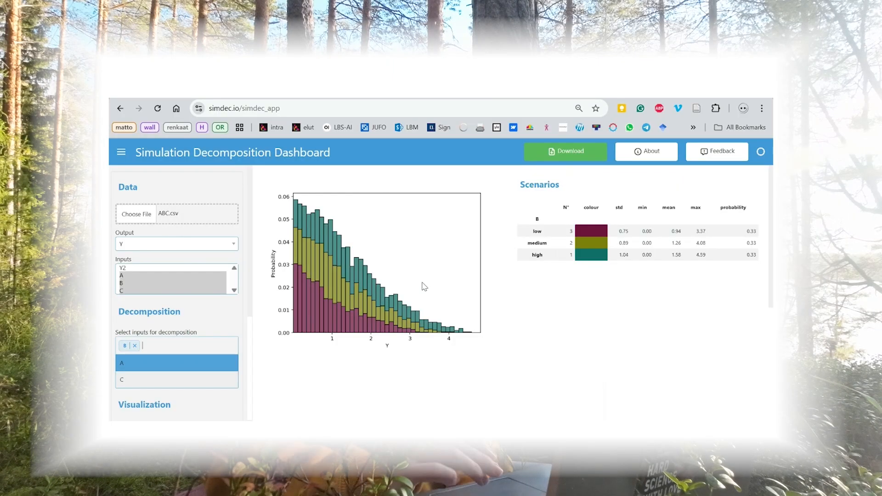
{"action": "scroll", "coordinate": [424, 286], "scroll_direction": "down", "scroll_amount": 5}
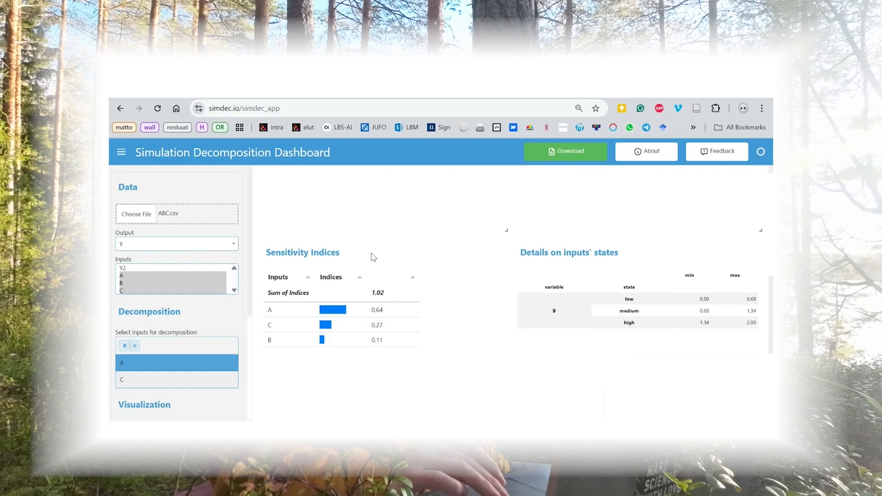
{"action": "scroll", "coordinate": [372, 254], "scroll_direction": "up", "scroll_amount": 5}
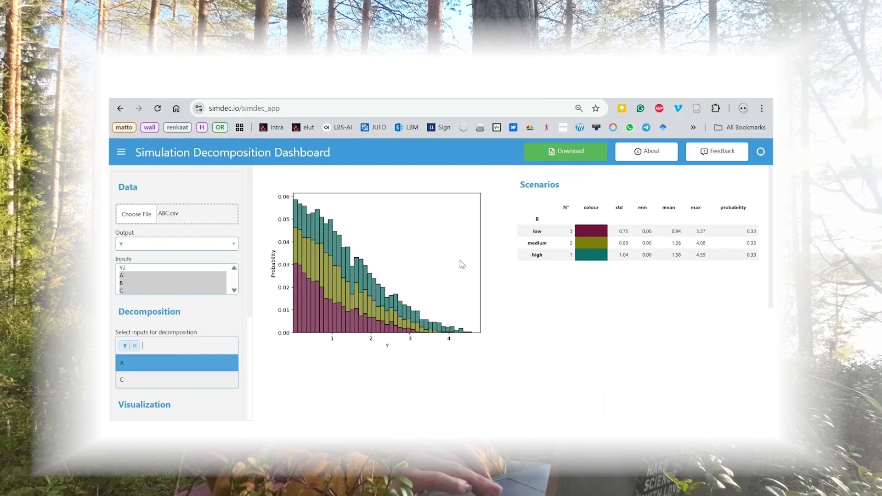
- Add A and C back to the decomposition inputs and remove B
{"action": "left_click", "coordinate": [131, 363]}
{"action": "left_click", "coordinate": [131, 362]}
{"action": "left_click", "coordinate": [135, 346]}
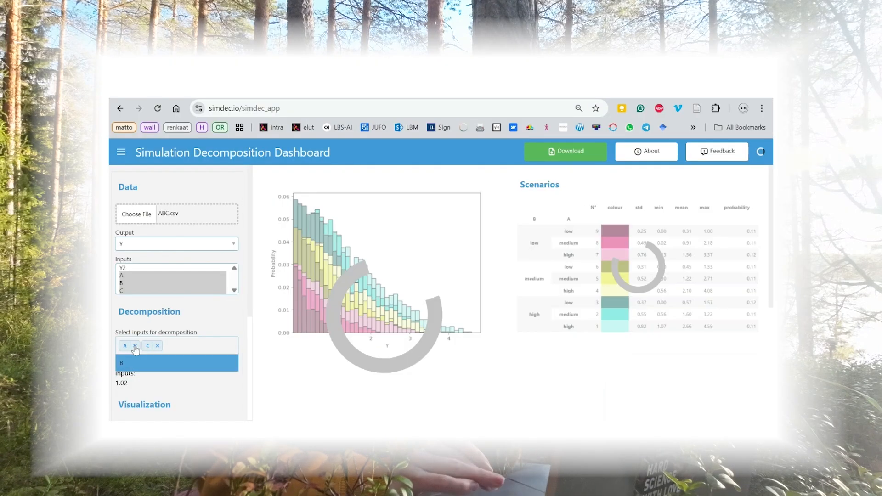
{"action": "left_click", "coordinate": [257, 357]}
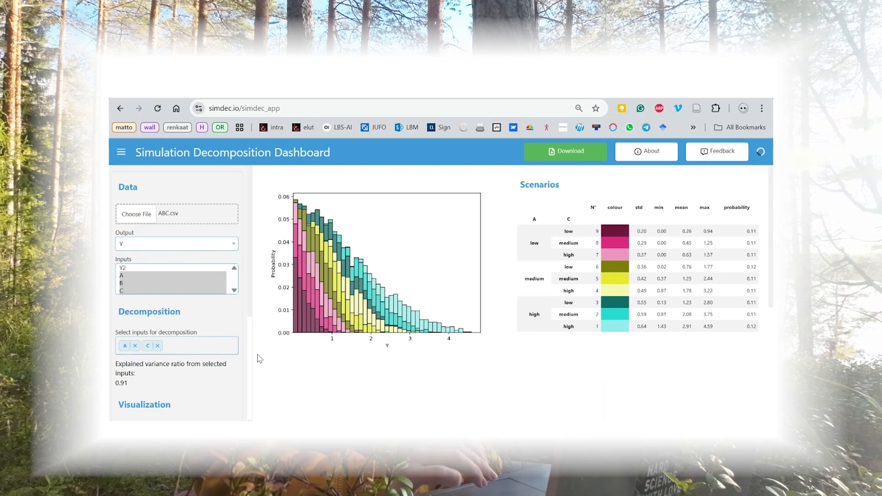
- Check the explained variance ratio from the selected decomposition inputs
{"action": "scroll", "coordinate": [258, 358], "scroll_direction": "down", "scroll_amount": 1}
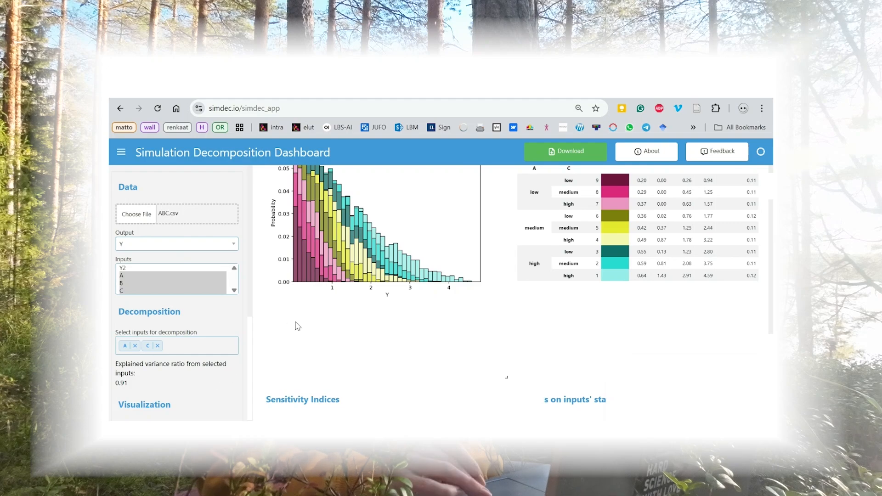
{"action": "scroll", "coordinate": [295, 323], "scroll_direction": "up", "scroll_amount": 1}
{"action": "left_click_drag", "start_coordinate": [128, 383], "coordinate": [117, 368]}
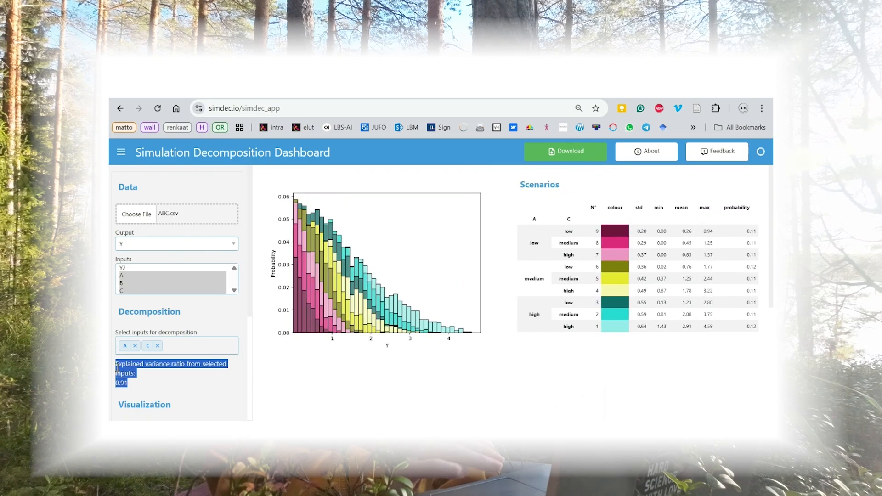
{"action": "left_click", "coordinate": [131, 388]}
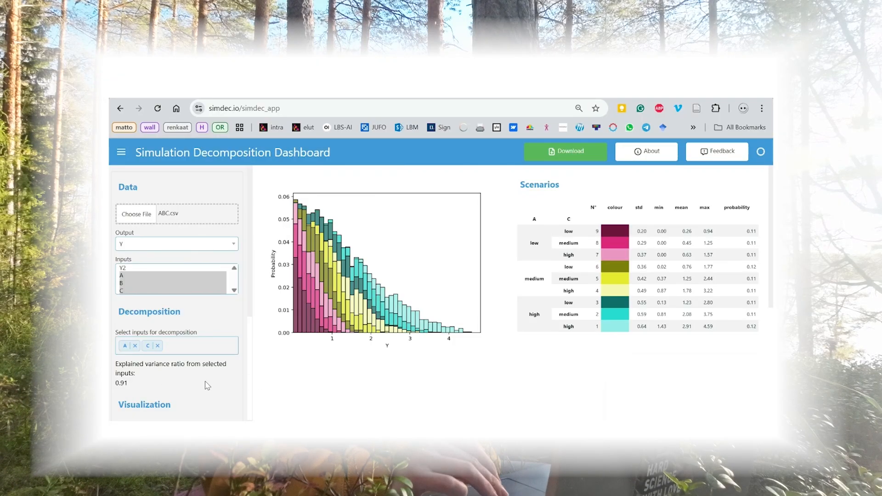
- Set the number of bins of the stacked histogram to 50
{"action": "scroll", "coordinate": [203, 385], "scroll_direction": "down", "scroll_amount": 2}
{"action": "scroll", "coordinate": [173, 306], "scroll_direction": "down", "scroll_amount": 2}
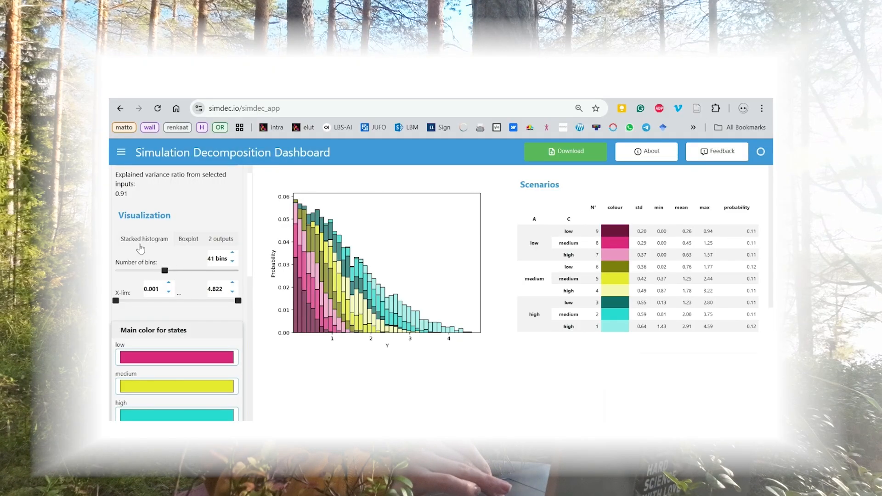
{"action": "mouse_move", "coordinate": [165, 267]}
{"action": "left_click_drag", "start_coordinate": [166, 271], "coordinate": [181, 271]}
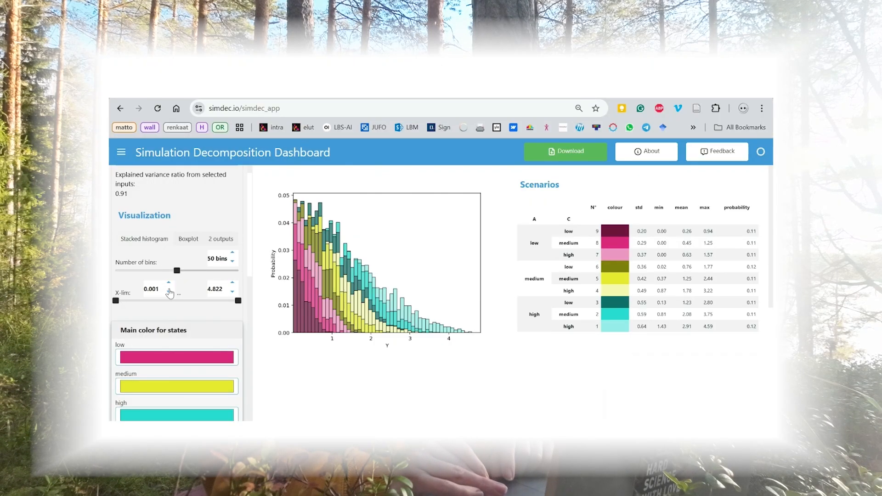
- Try an upper x-axis limit of 3.501 for the histogram and return it to the maximum
{"action": "left_click", "coordinate": [238, 300]}
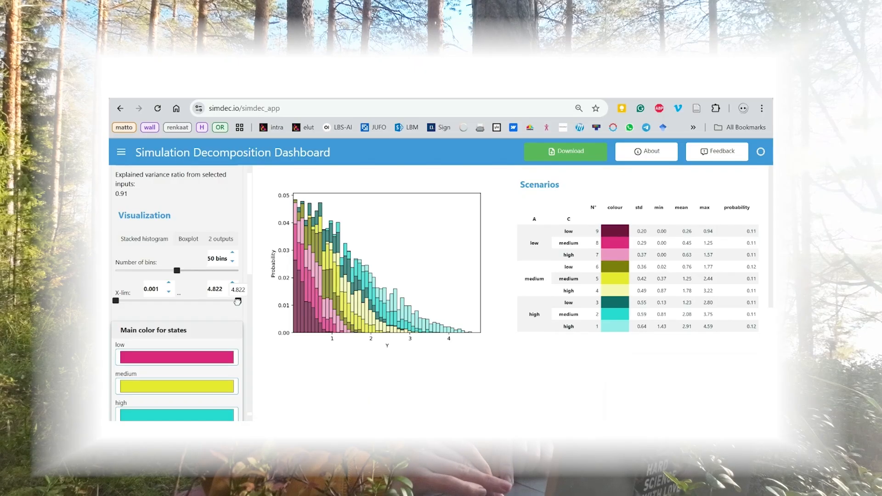
{"action": "left_click_drag", "start_coordinate": [238, 300], "coordinate": [204, 301]}
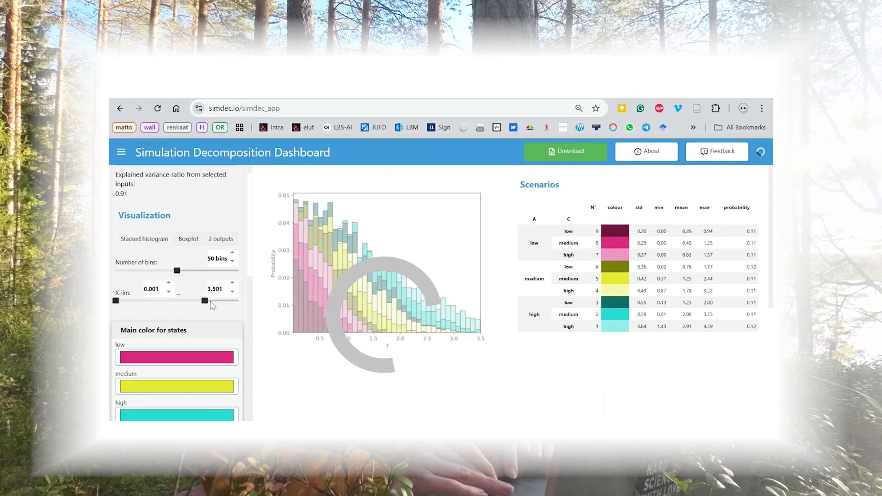
{"action": "left_click_drag", "start_coordinate": [204, 301], "coordinate": [251, 303]}
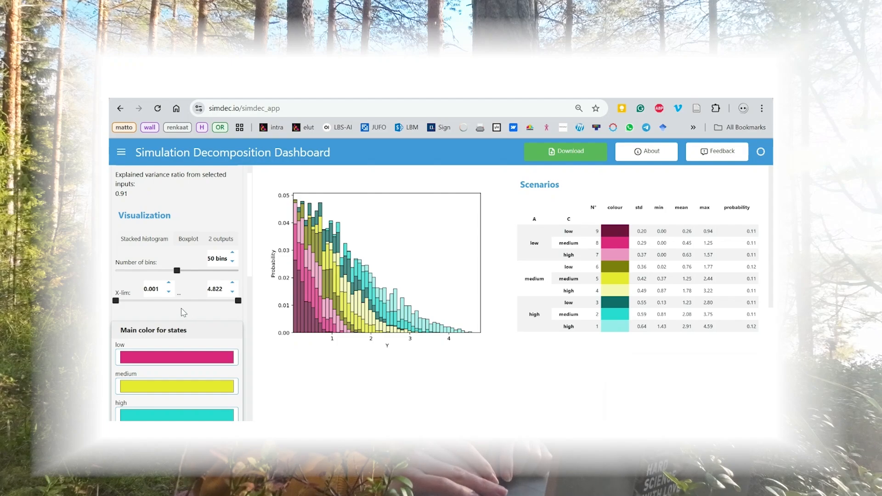
- Set the histogram's x-axis limits to 0.0 and 5.0
{"action": "left_click_drag", "start_coordinate": [161, 290], "coordinate": [141, 291]}
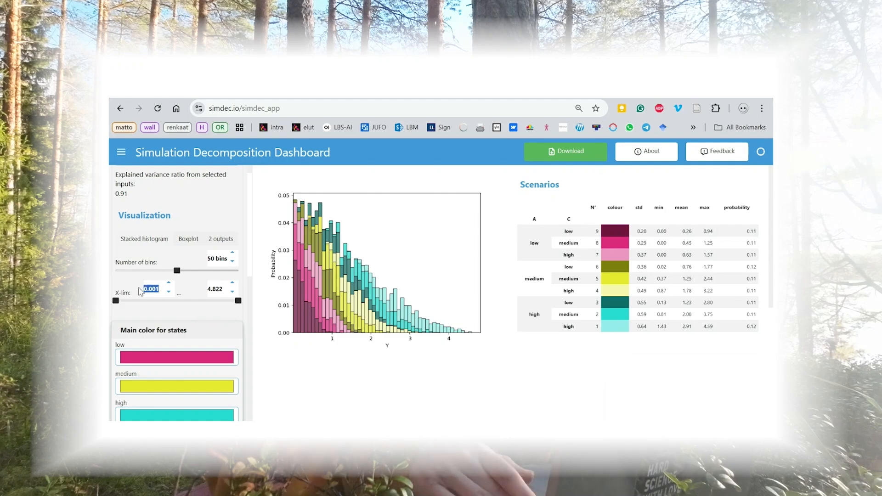
{"action": "type", "text": "0.0"}
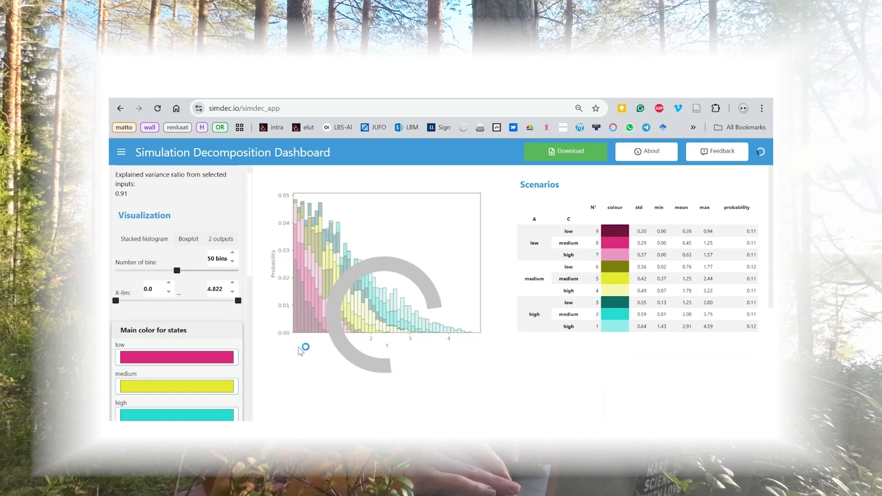
{"action": "left_click_drag", "start_coordinate": [222, 292], "coordinate": [204, 295]}
{"action": "type", "text": "5.0"}
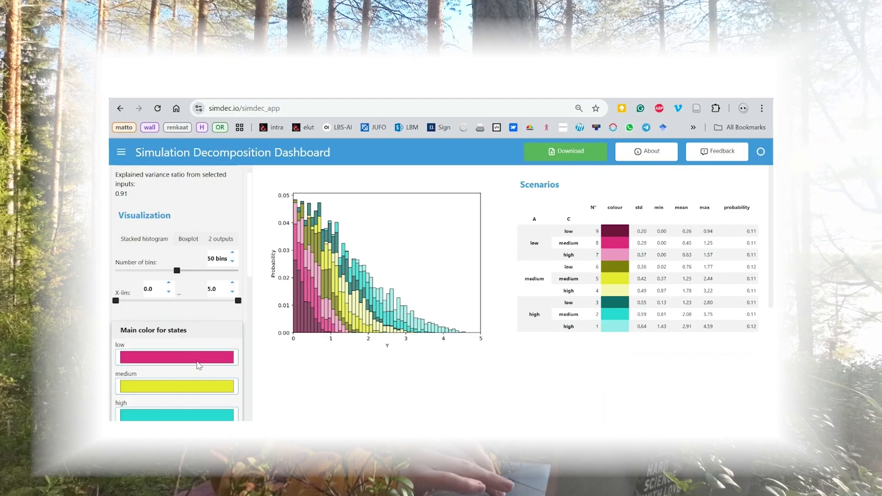
- Change the main color of the low state from pink to blue
{"action": "left_click", "coordinate": [228, 358]}
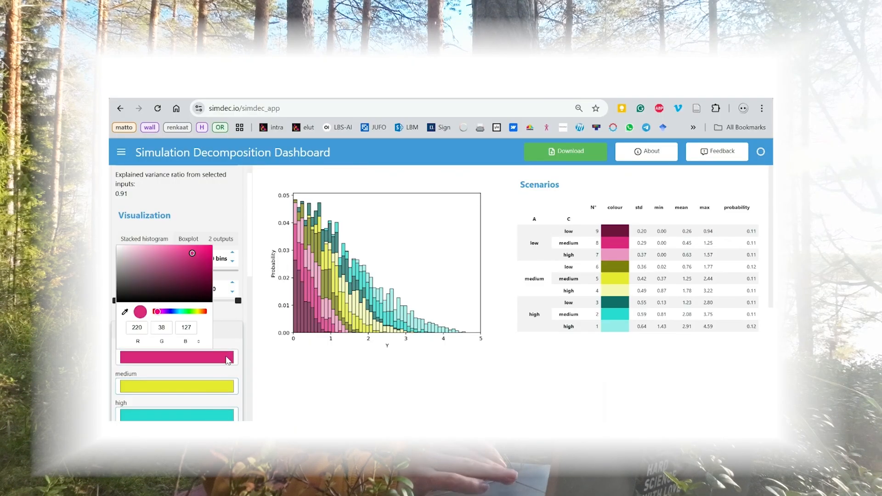
{"action": "left_click", "coordinate": [175, 313]}
{"action": "left_click", "coordinate": [282, 380]}
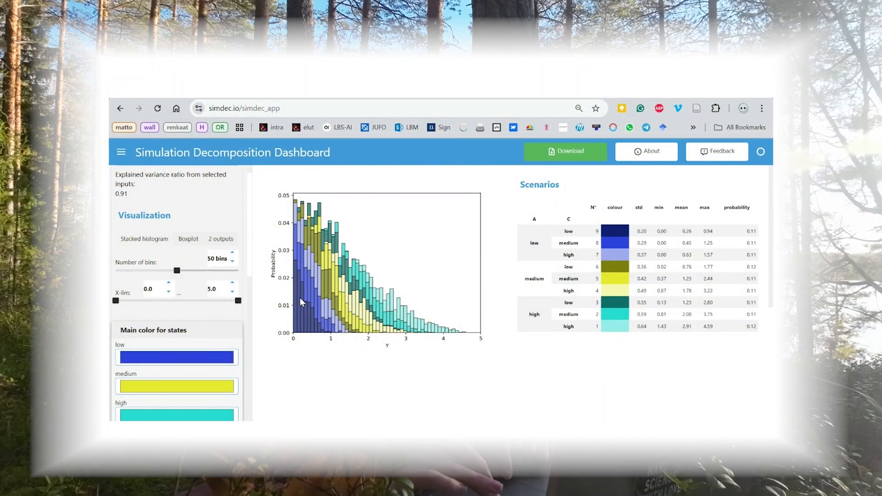
- View the decomposition as a boxplot and return to the stacked histogram
{"action": "left_click", "coordinate": [188, 240]}
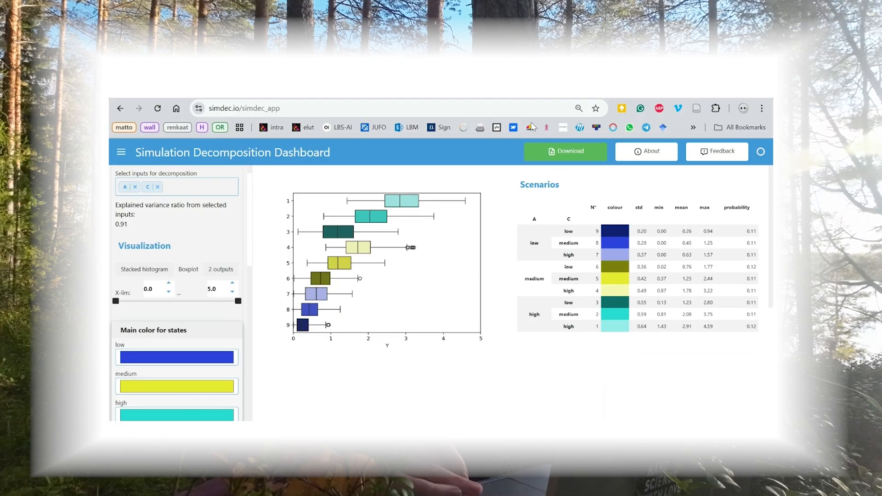
{"action": "left_click", "coordinate": [149, 269]}
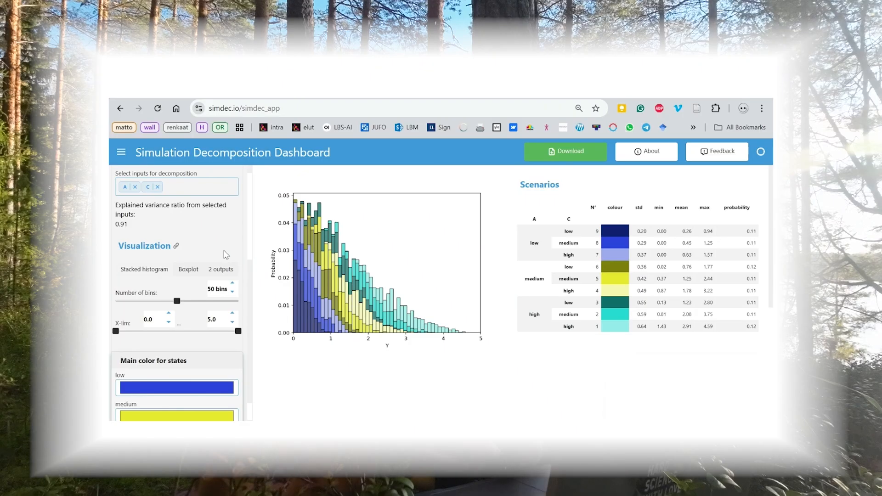
- Show the two-output visualization with Y2 as the second output
{"action": "left_click", "coordinate": [221, 270]}
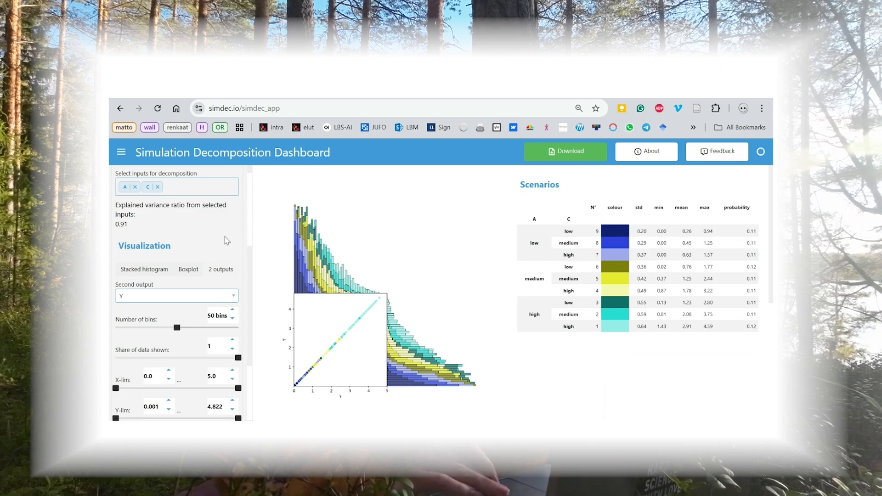
{"action": "scroll", "coordinate": [225, 245], "scroll_direction": "up", "scroll_amount": 1}
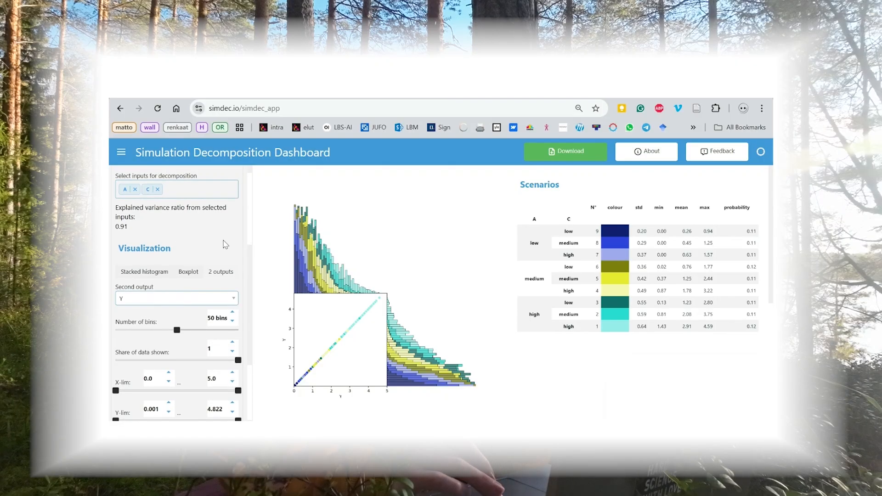
{"action": "left_click", "coordinate": [233, 301]}
{"action": "left_click", "coordinate": [225, 323]}
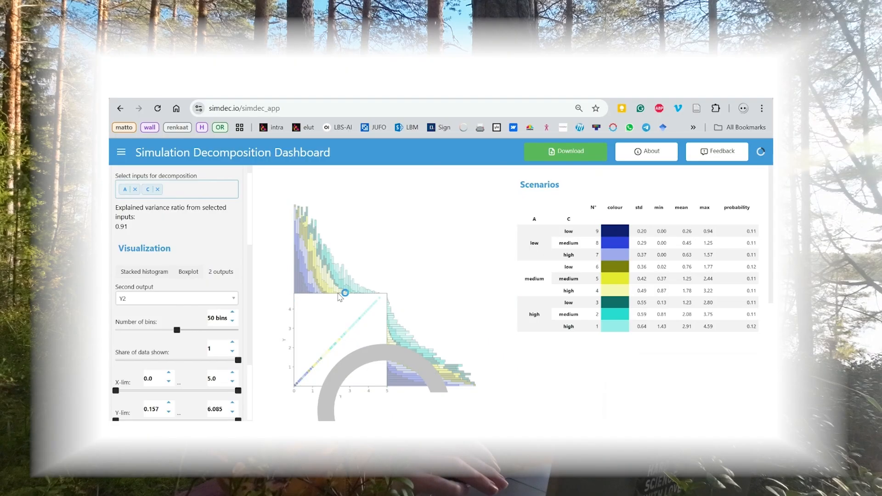
- Look over the dashboard results, download them, and open the downloaded file in Excel
{"action": "scroll", "coordinate": [431, 268], "scroll_direction": "down", "scroll_amount": 1}
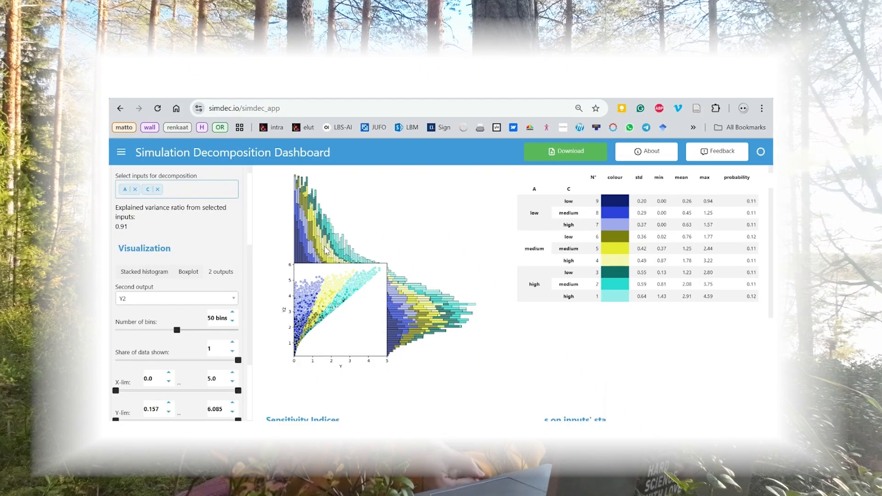
{"action": "scroll", "coordinate": [326, 250], "scroll_direction": "down", "scroll_amount": 2}
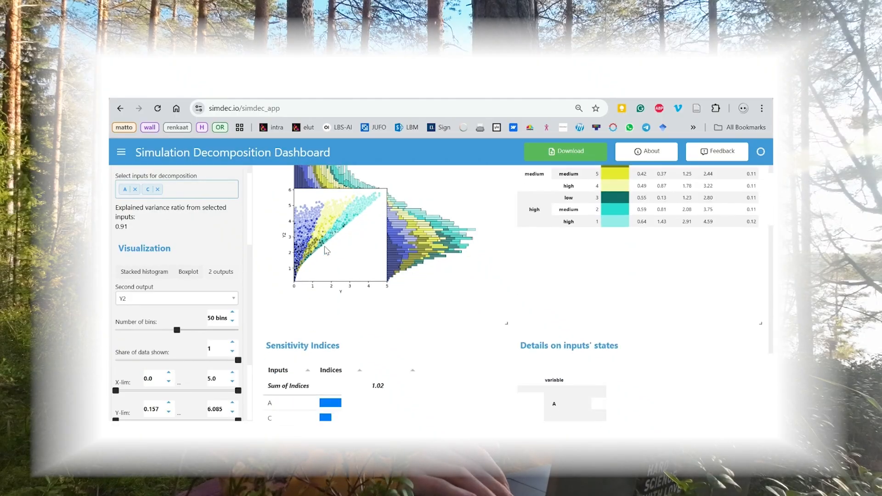
{"action": "scroll", "coordinate": [326, 250], "scroll_direction": "down", "scroll_amount": 1}
{"action": "scroll", "coordinate": [326, 251], "scroll_direction": "up", "scroll_amount": 4}
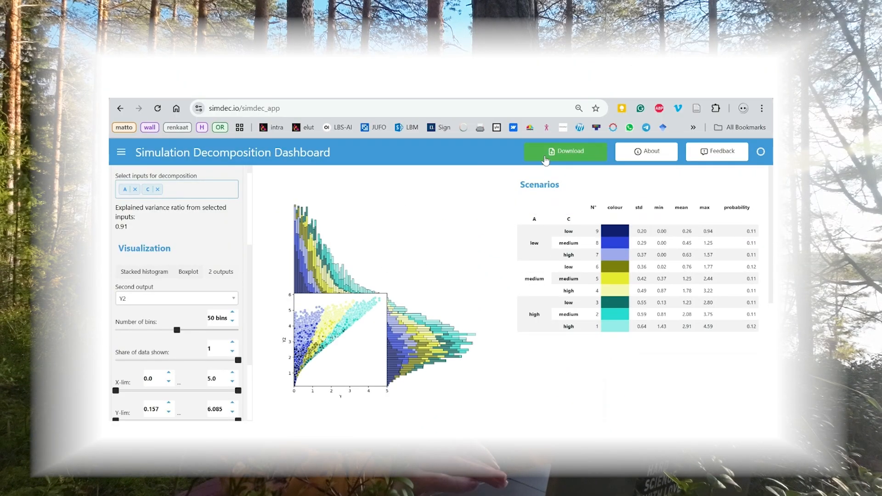
{"action": "left_click", "coordinate": [552, 155]}
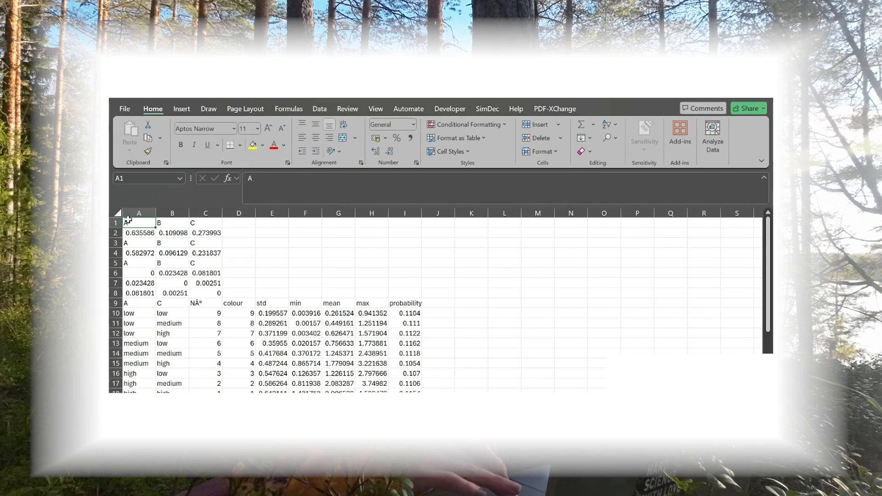
- Examine the sensitivity index blocks for inputs A, B and C in rows 1 to 8 of the exported sheet
{"action": "left_click_drag", "start_coordinate": [133, 223], "coordinate": [221, 285]}
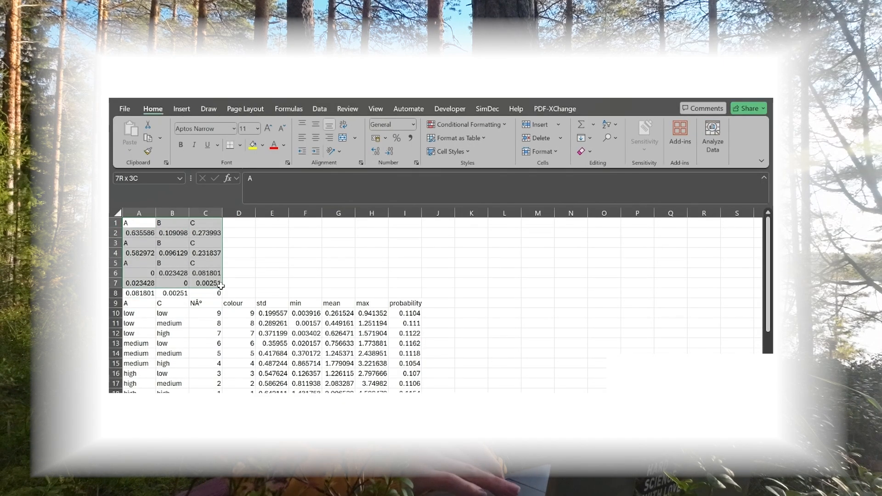
{"action": "left_click_drag", "start_coordinate": [129, 233], "coordinate": [216, 234]}
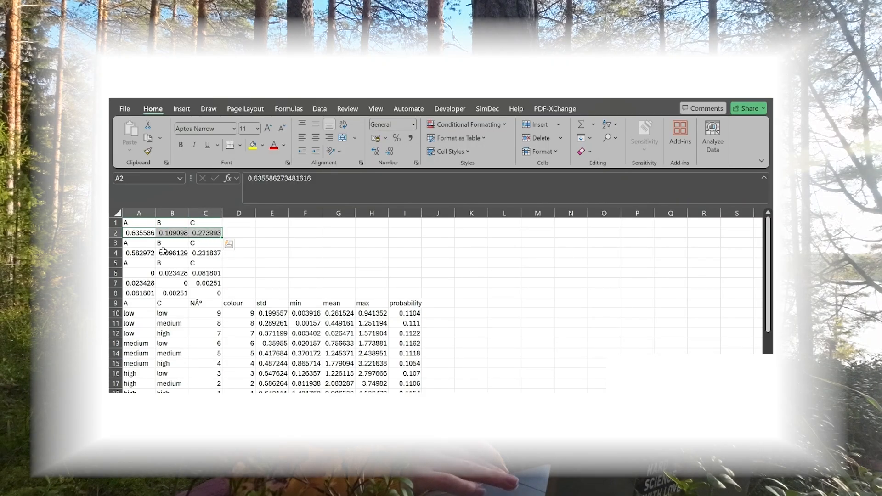
{"action": "left_click_drag", "start_coordinate": [151, 251], "coordinate": [215, 252]}
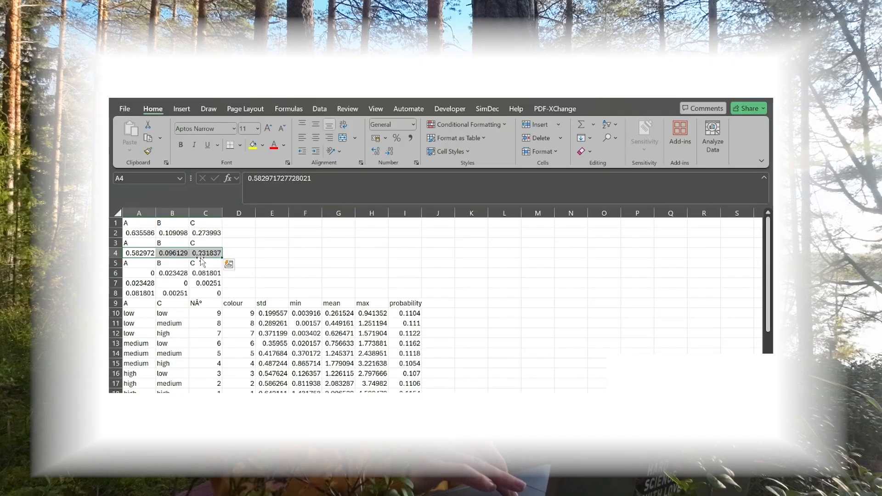
{"action": "left_click_drag", "start_coordinate": [129, 242], "coordinate": [205, 254]}
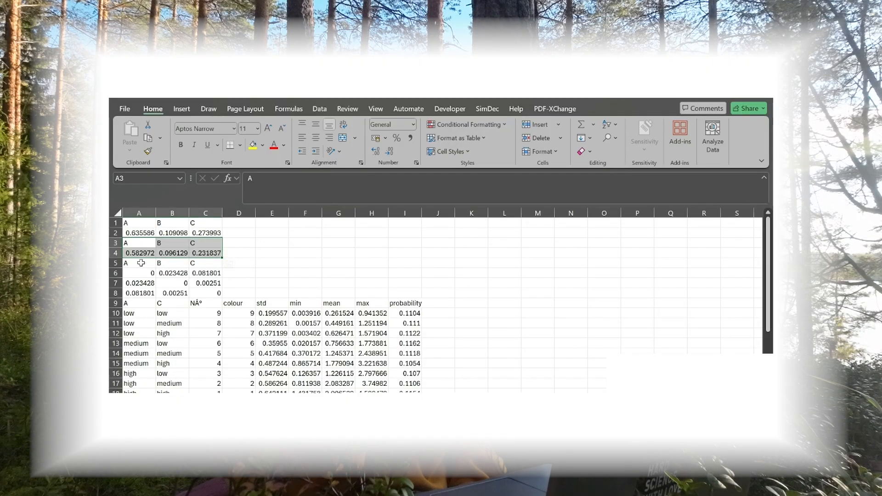
{"action": "left_click_drag", "start_coordinate": [141, 263], "coordinate": [210, 294]}
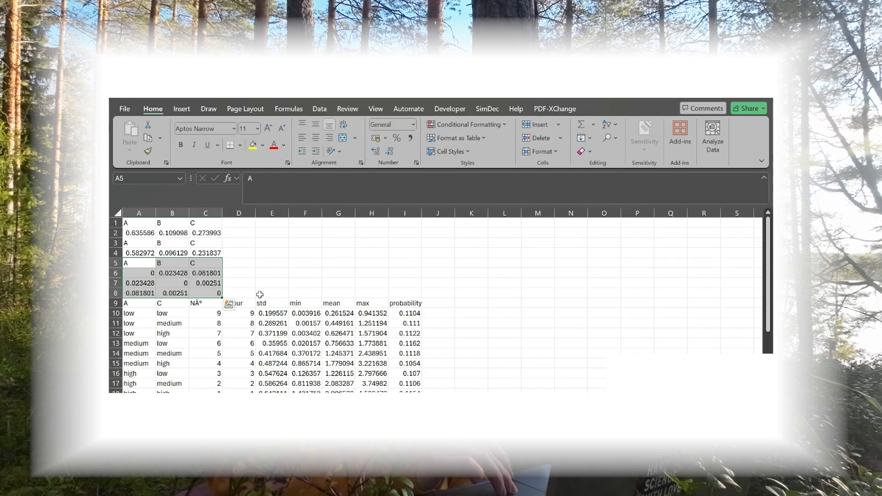
- Examine the scenario statistics in A9:I18 and the input state ranges in A19:D25
{"action": "scroll", "coordinate": [260, 294], "scroll_direction": "down", "scroll_amount": 2}
{"action": "left_click_drag", "start_coordinate": [145, 253], "coordinate": [417, 341]}
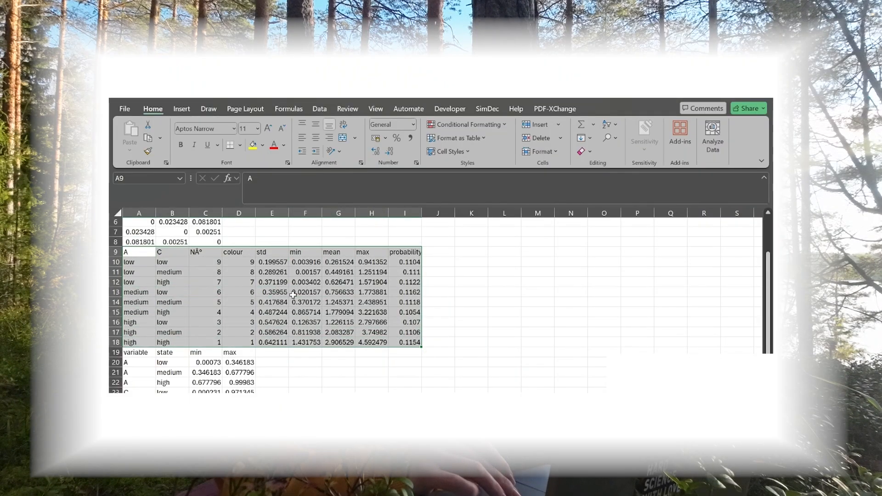
{"action": "scroll", "coordinate": [293, 294], "scroll_direction": "down", "scroll_amount": 3}
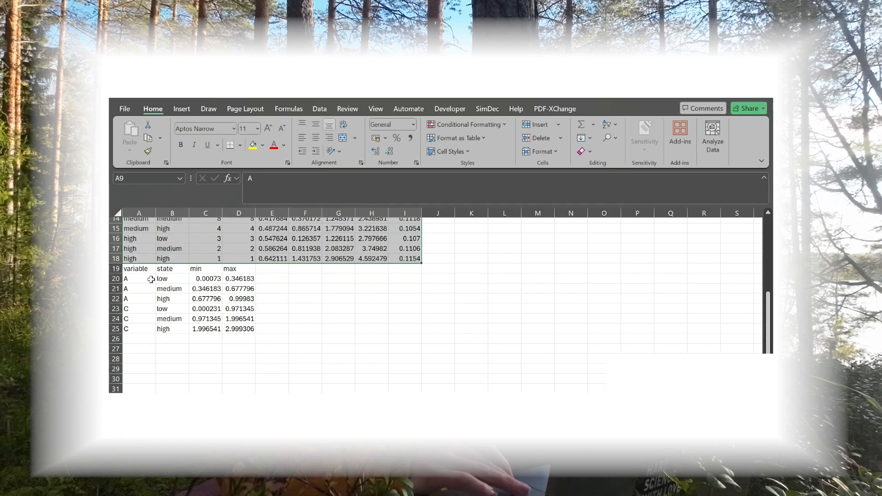
{"action": "left_click_drag", "start_coordinate": [138, 269], "coordinate": [249, 328]}
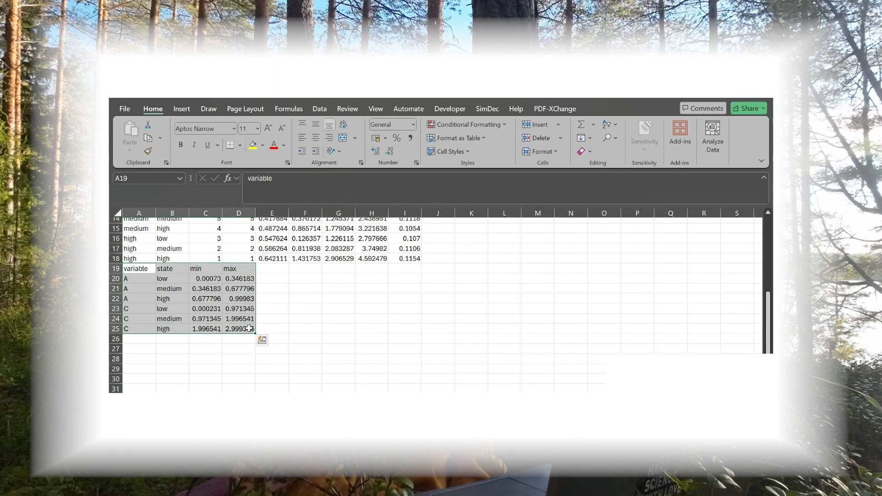